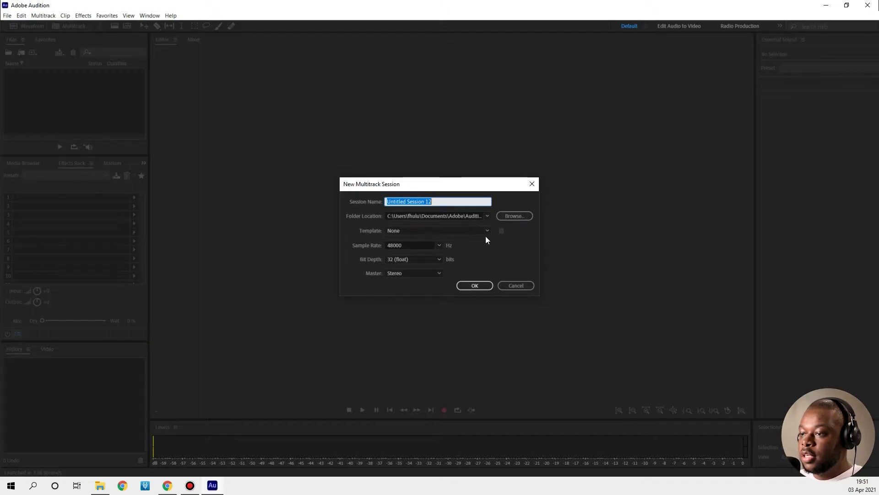
# Step: Create Untitled Session 12 and drag yt video 2.wav from File Explorer onto Track 1 at 0:00
pyautogui.click(486, 286)
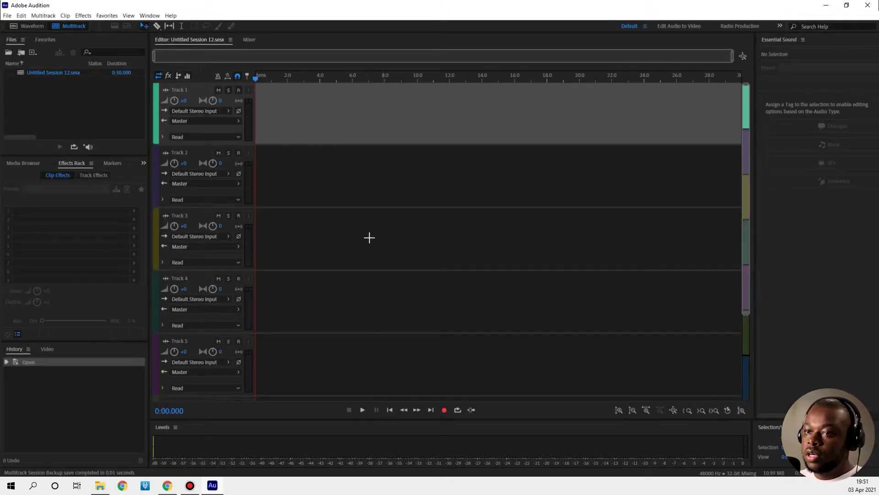
pyautogui.click(99, 485)
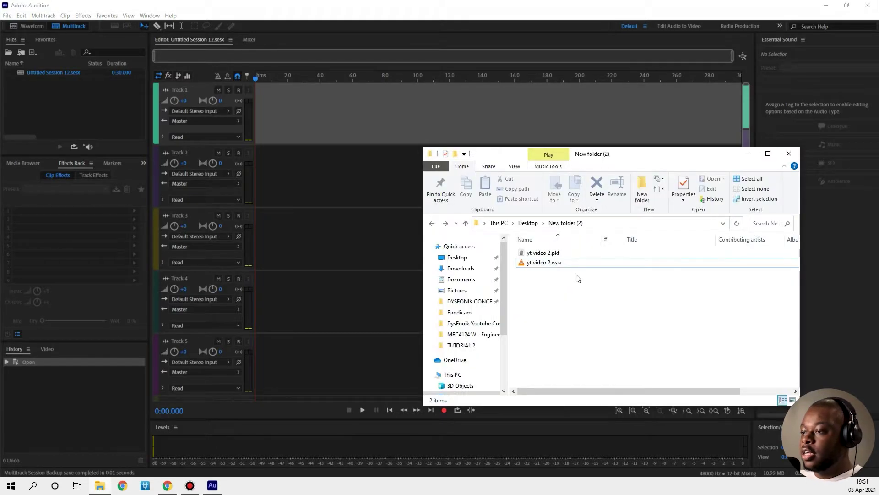
pyautogui.click(556, 265)
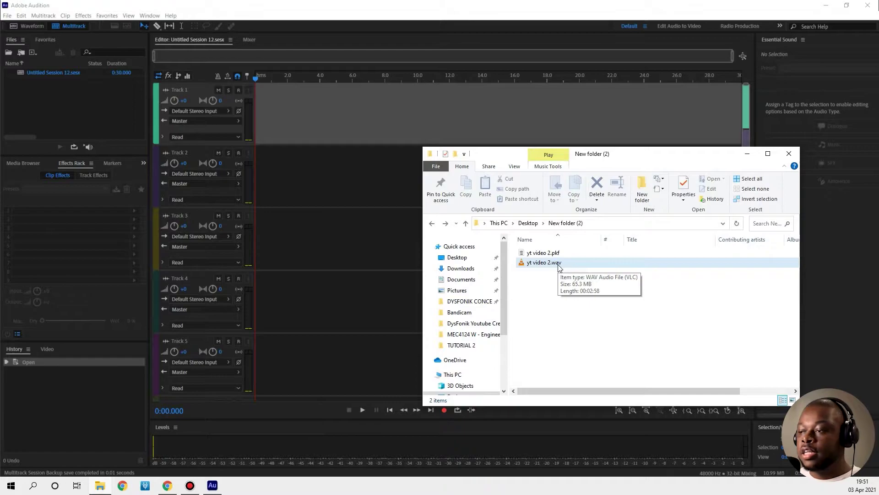
pyautogui.moveTo(560, 265); pyautogui.dragTo(253, 115)
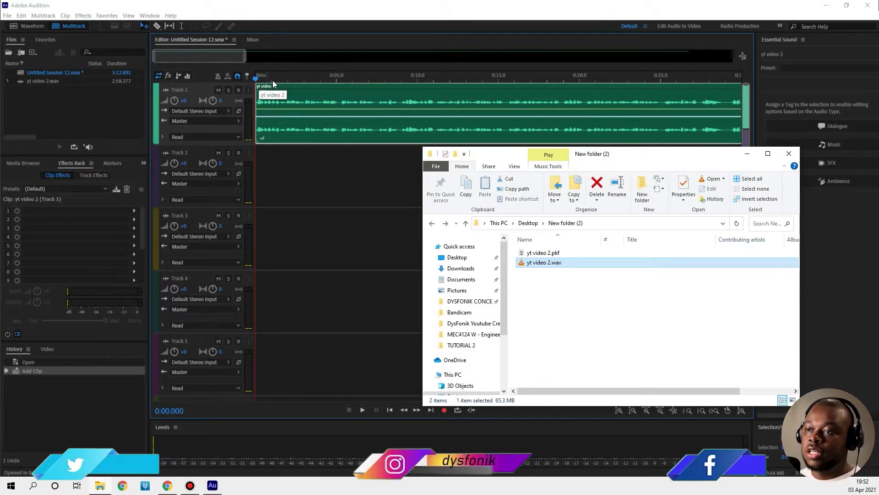
pyautogui.click(281, 163)
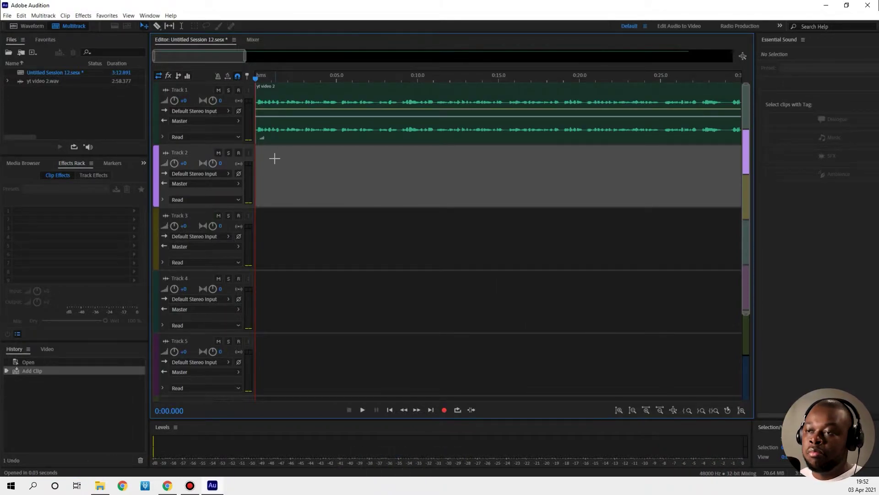
# Step: Preview the yt video 2 clip, reset the playhead to 0:00.000 and list slot 1's effect categories
pyautogui.press('space')
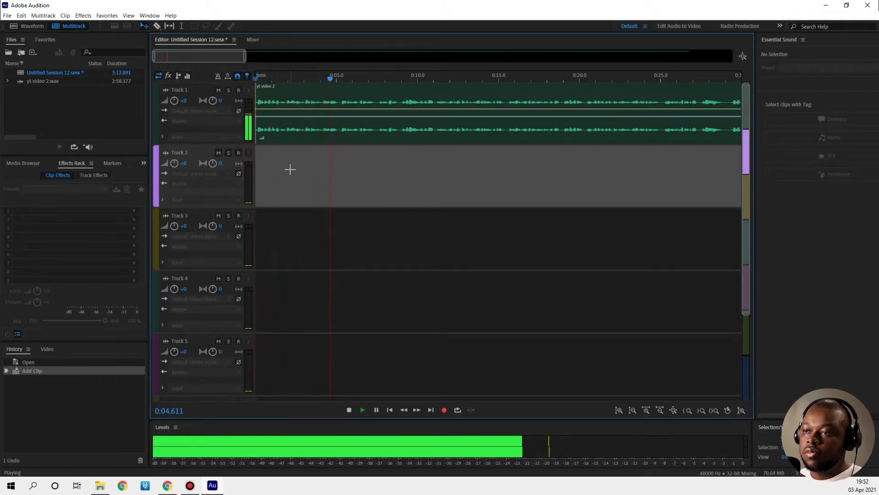
pyautogui.press('space')
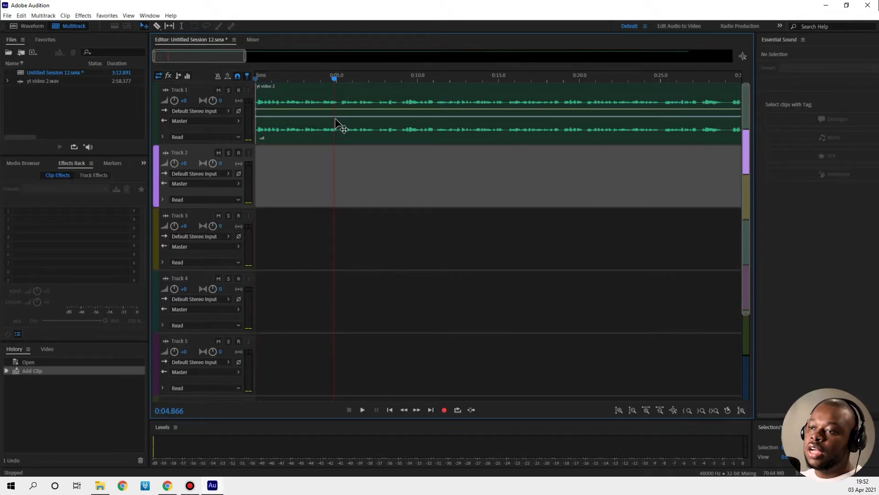
pyautogui.click(389, 138)
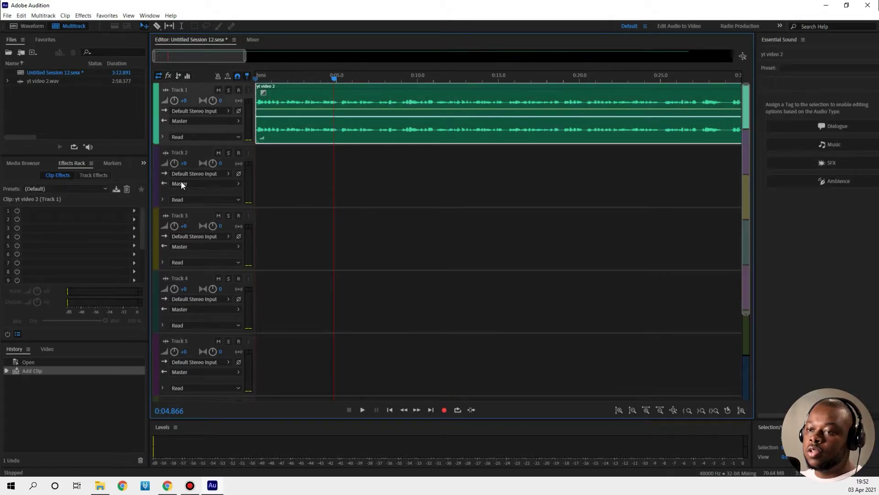
pyautogui.moveTo(336, 81); pyautogui.dragTo(255, 79)
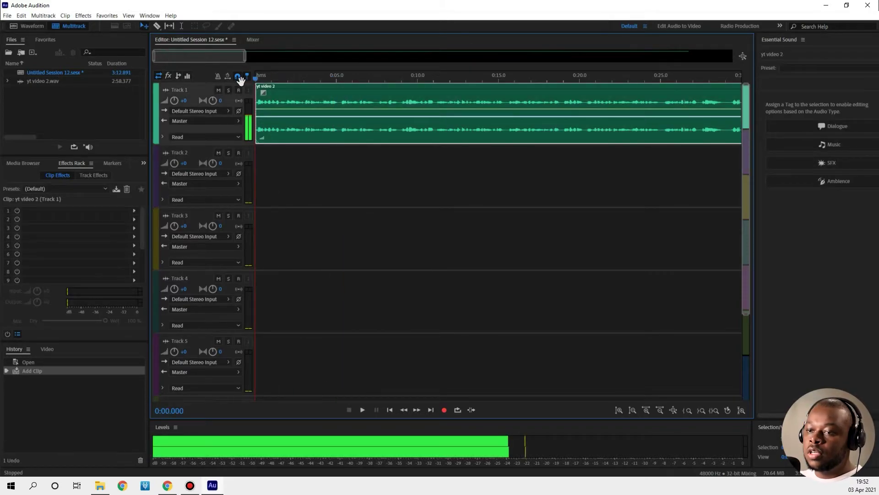
pyautogui.click(134, 211)
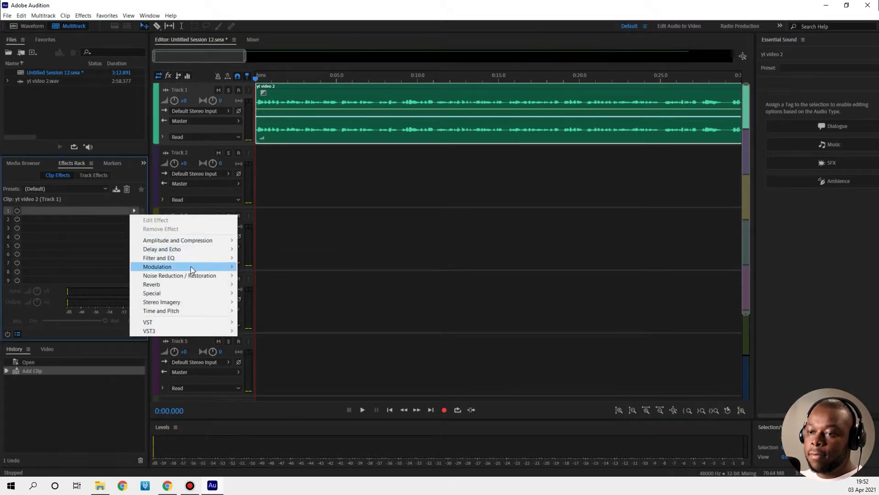
# Step: Dismiss the effects and panels lists and reselect the yt video 2 clip
pyautogui.click(70, 171)
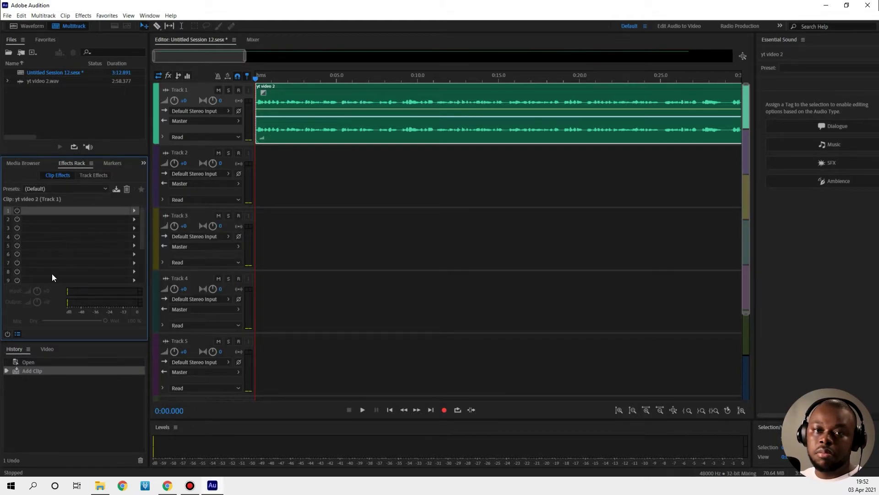
pyautogui.click(149, 16)
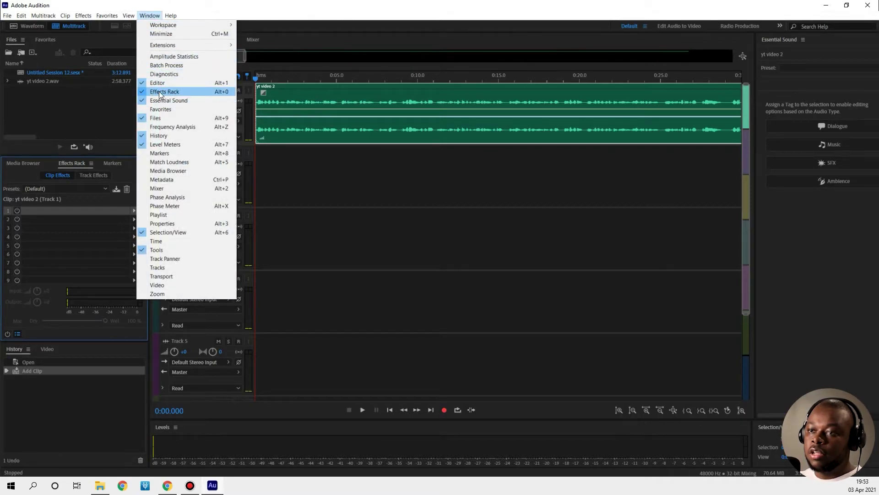
pyautogui.click(50, 161)
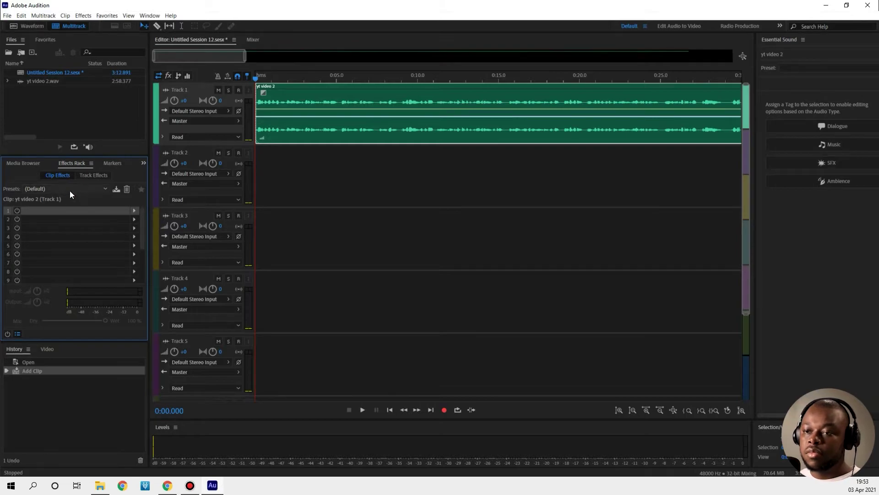
pyautogui.click(333, 127)
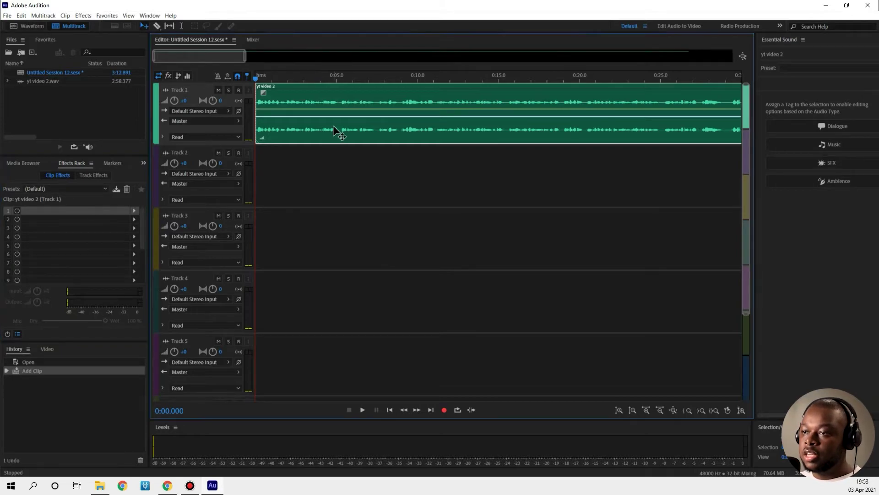
# Step: Add Noise Reduction / Restoration > DeNoise to the clip's first effect slot
pyautogui.click(134, 211)
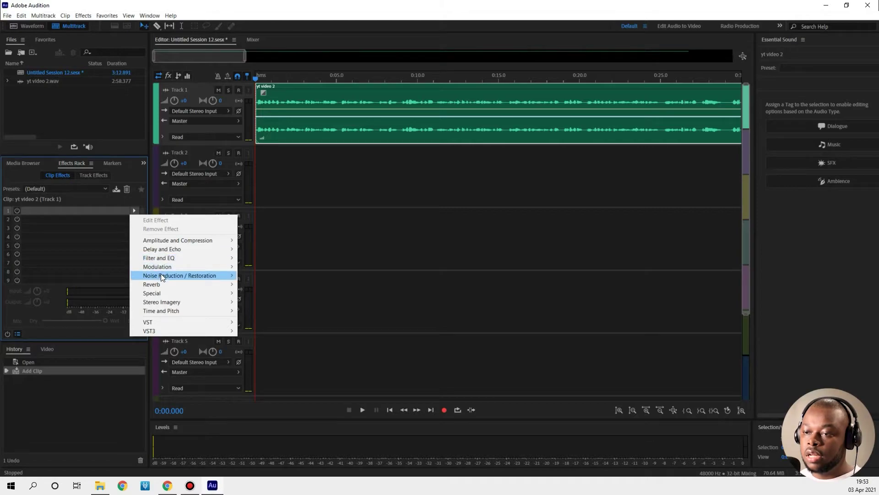
pyautogui.moveTo(164, 278)
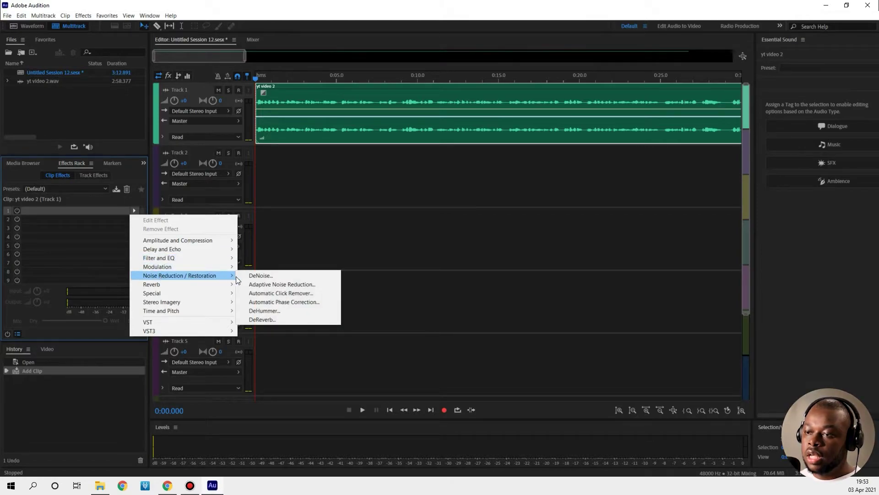
pyautogui.click(251, 276)
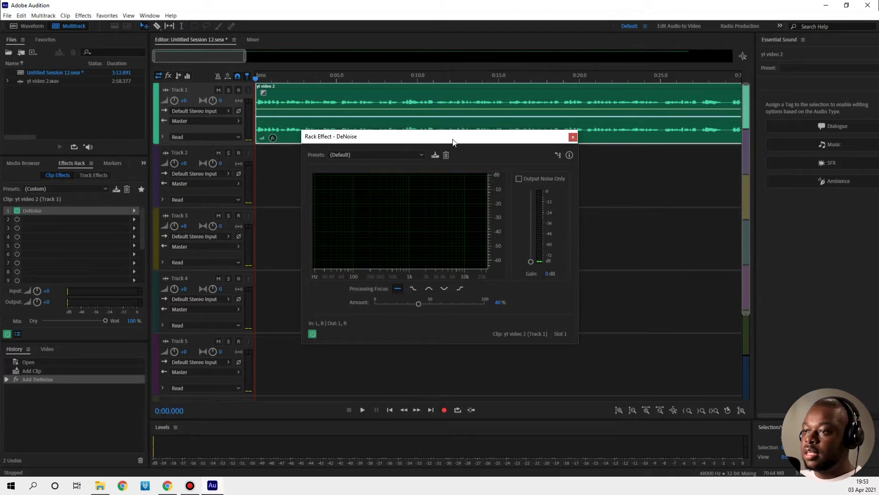
# Step: Raise DeNoise Amount from 40% to 57% while playing the clip, then close its settings
pyautogui.moveTo(453, 140); pyautogui.dragTo(457, 153)
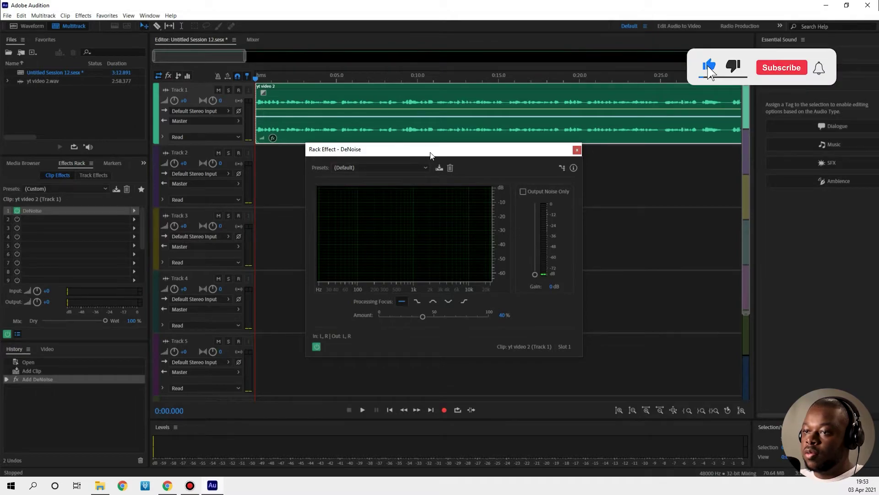
pyautogui.press('space')
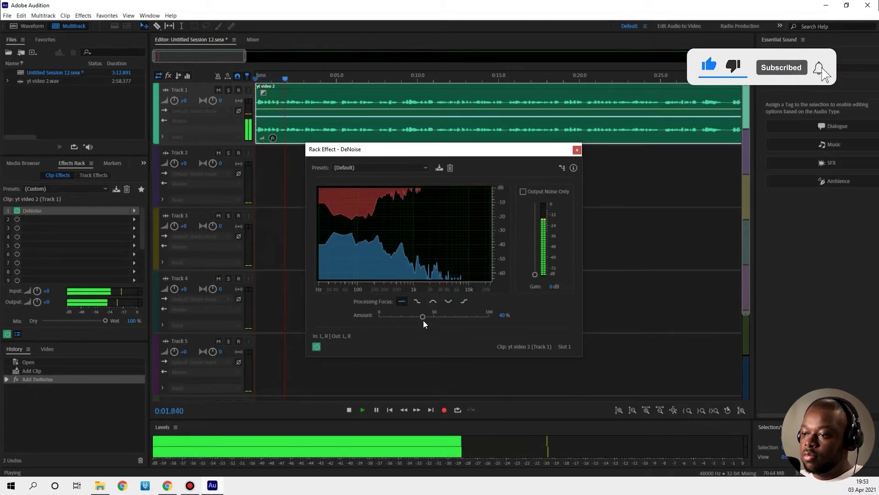
pyautogui.moveTo(423, 320); pyautogui.dragTo(443, 318)
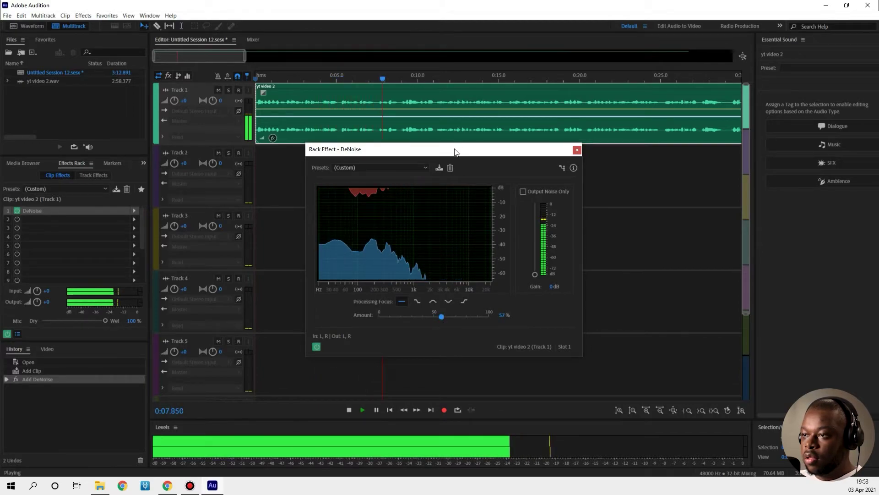
pyautogui.press('space')
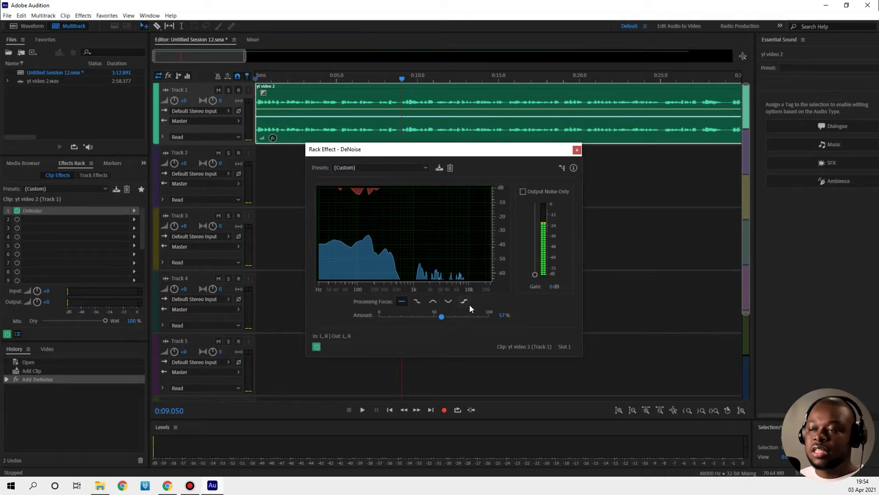
pyautogui.click(577, 150)
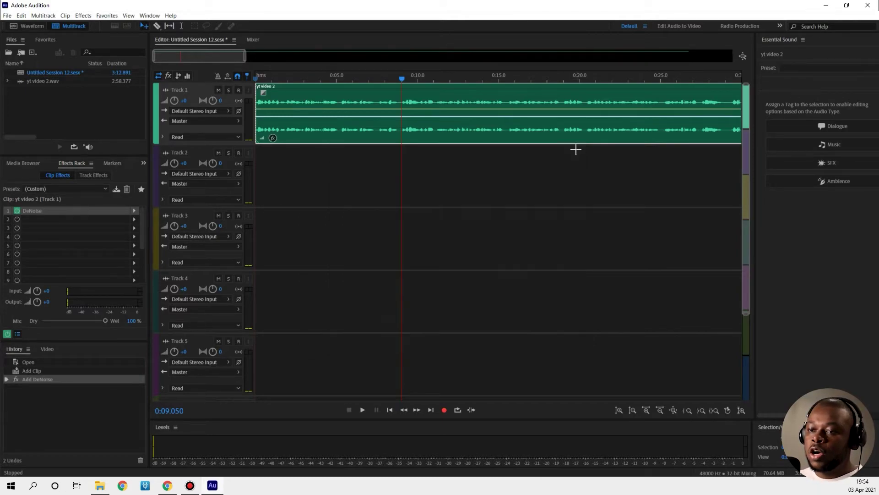
# Step: Add Amplify to slot 2 and boost both linked channels to about 7.85 dB while listening
pyautogui.click(133, 221)
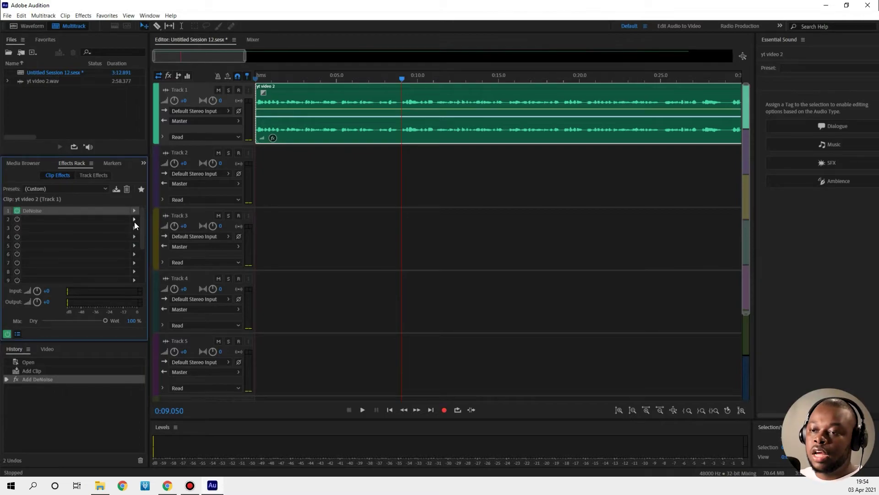
pyautogui.moveTo(181, 250)
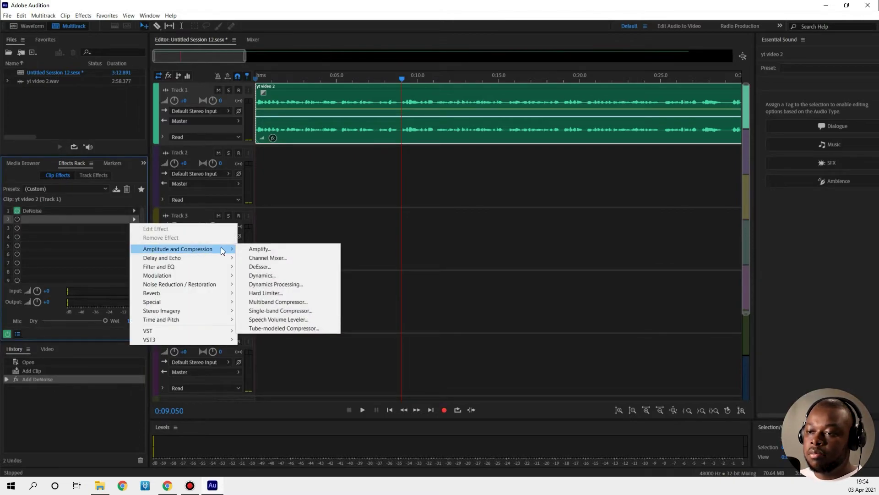
pyautogui.click(249, 248)
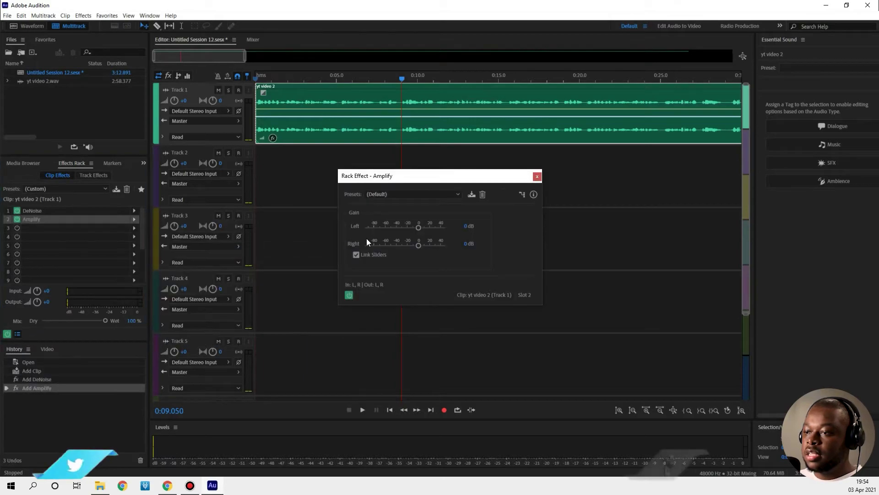
pyautogui.moveTo(419, 229); pyautogui.dragTo(421, 232)
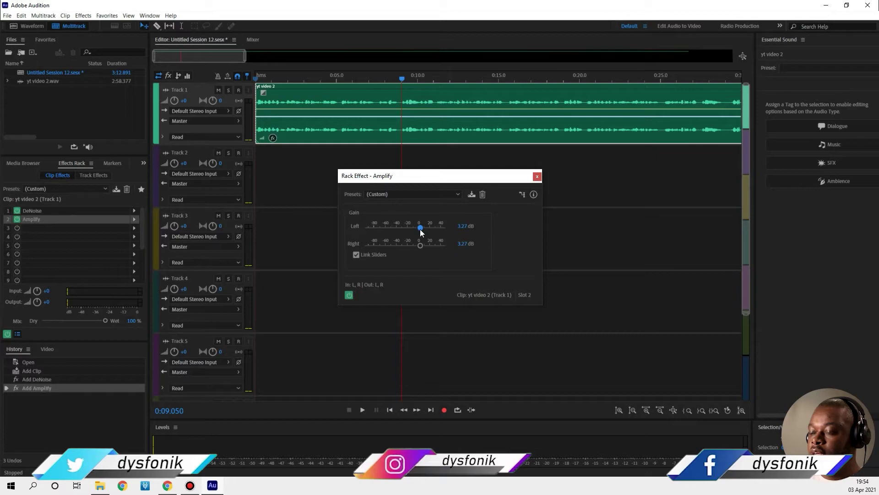
pyautogui.press('space')
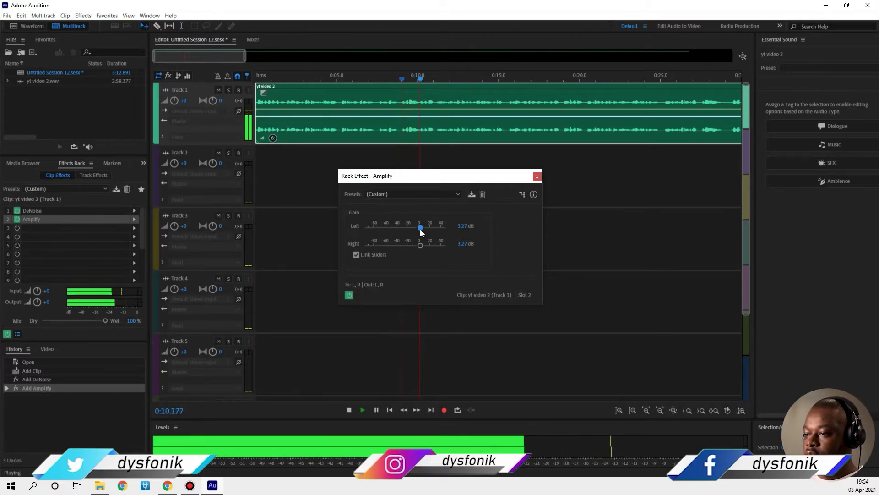
pyautogui.moveTo(421, 228); pyautogui.dragTo(422, 229)
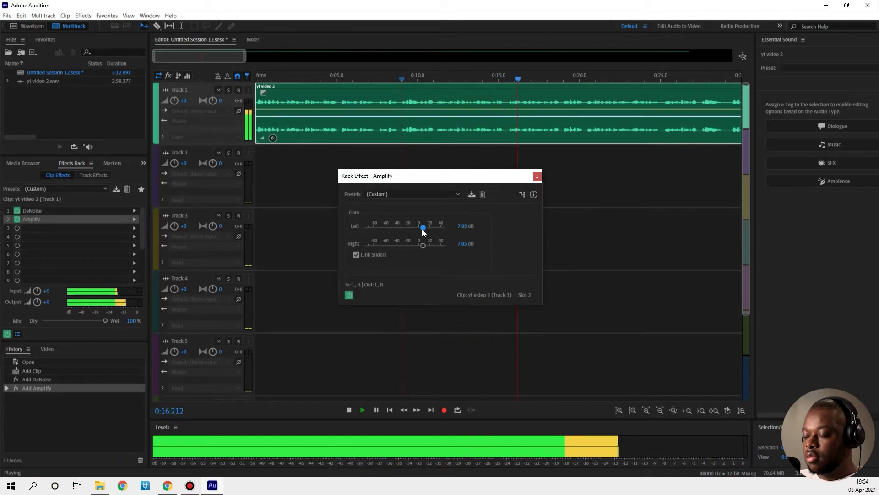
pyautogui.click(536, 177)
pyautogui.press('space')
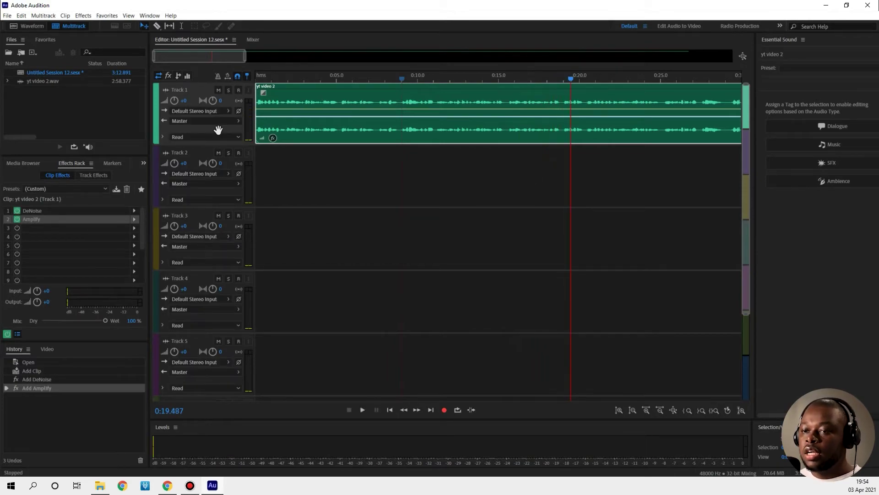
# Step: Add Graphic Equalizer (10 Bands) to slot 3, cutting the lowest band and boosting 8k to about 5.9 dB
pyautogui.click(134, 228)
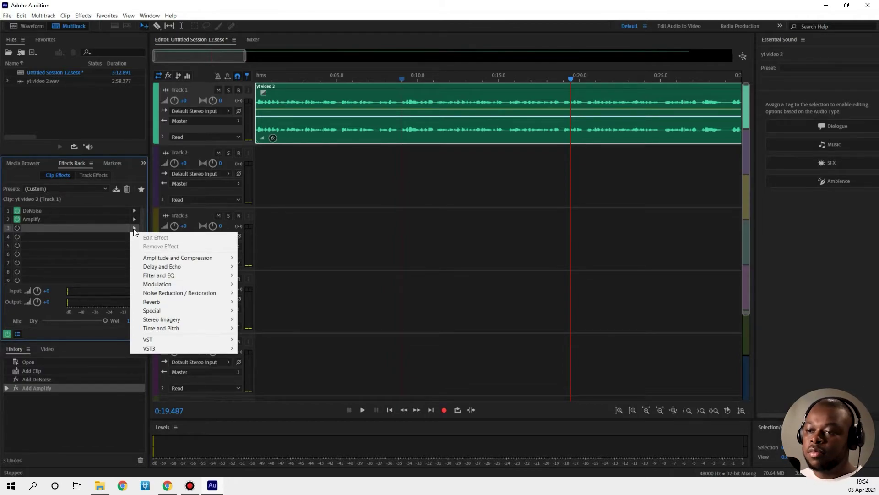
pyautogui.moveTo(183, 275)
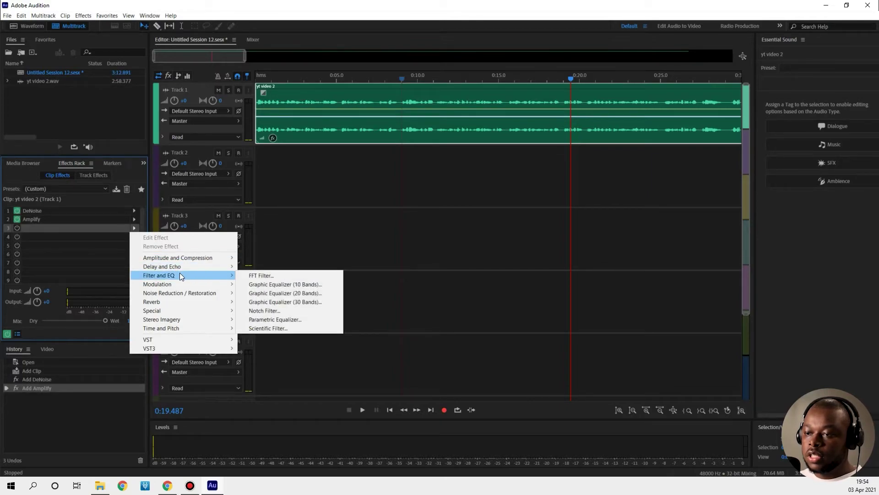
pyautogui.click(277, 285)
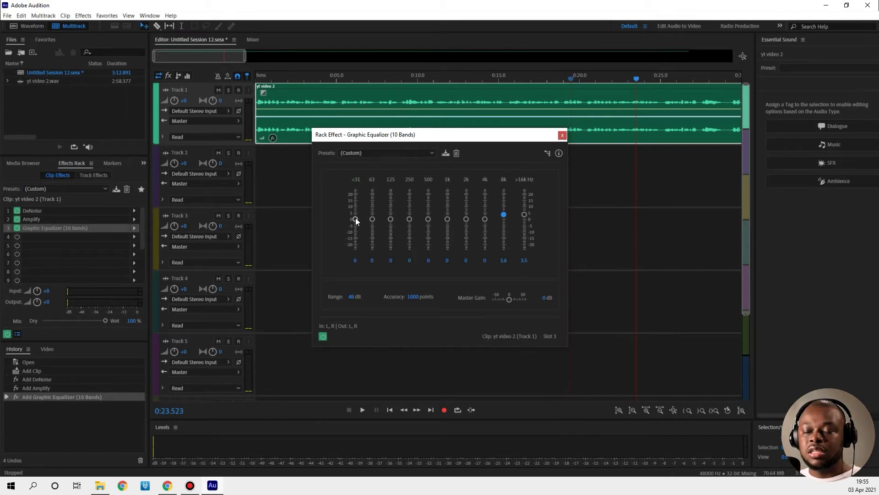
pyautogui.moveTo(356, 218); pyautogui.dragTo(358, 231)
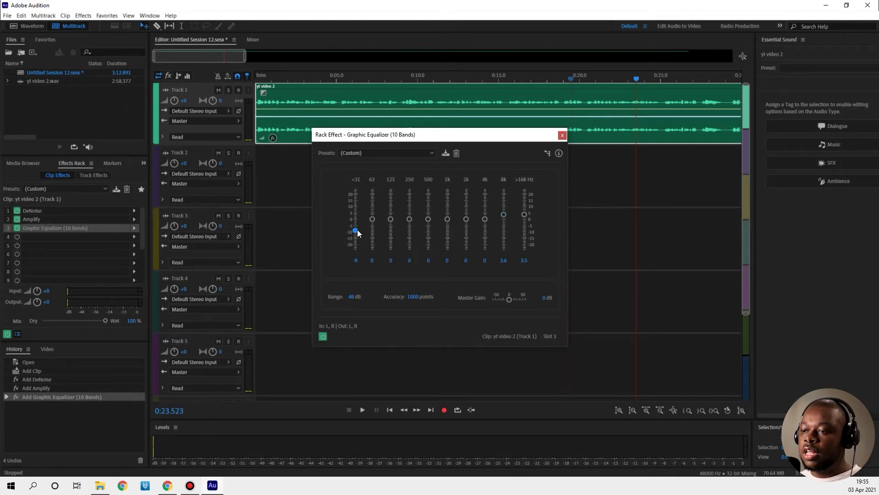
pyautogui.moveTo(506, 216); pyautogui.dragTo(524, 209)
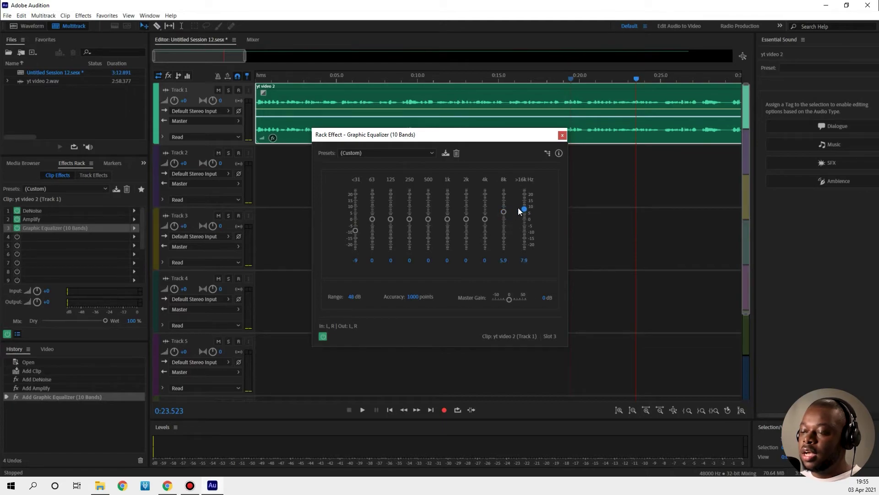
pyautogui.moveTo(356, 230); pyautogui.dragTo(356, 253)
# Step: During playback, rebalance the 125 Hz, 250 Hz, lowest (about -5.2 dB) and above-16k bands, then close the EQ
pyautogui.press('space')
pyautogui.moveTo(391, 219); pyautogui.dragTo(391, 265)
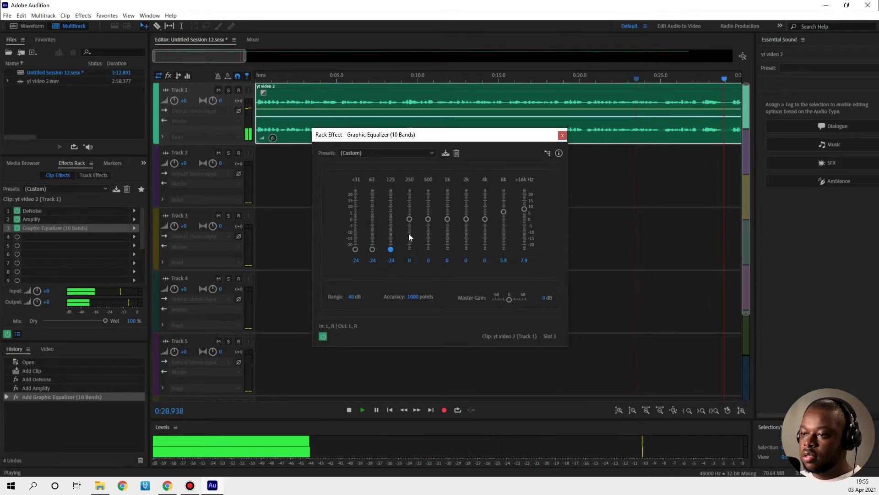
pyautogui.moveTo(409, 219)
pyautogui.mouseDown()
pyautogui.moveTo(410, 248)
pyautogui.moveTo(407, 218)
pyautogui.mouseUp()
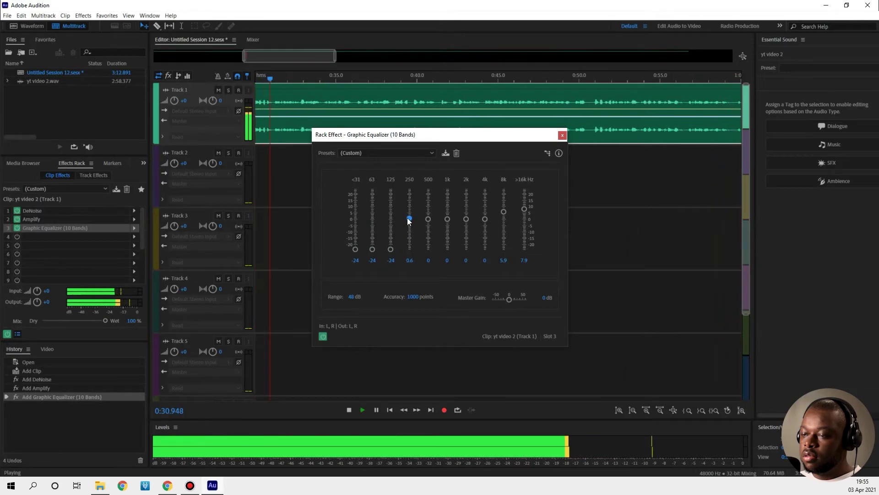
pyautogui.moveTo(390, 249); pyautogui.dragTo(372, 216)
pyautogui.moveTo(355, 248); pyautogui.dragTo(356, 228)
pyautogui.moveTo(524, 209)
pyautogui.mouseDown()
pyautogui.moveTo(524, 251)
pyautogui.moveTo(524, 211)
pyautogui.mouseUp()
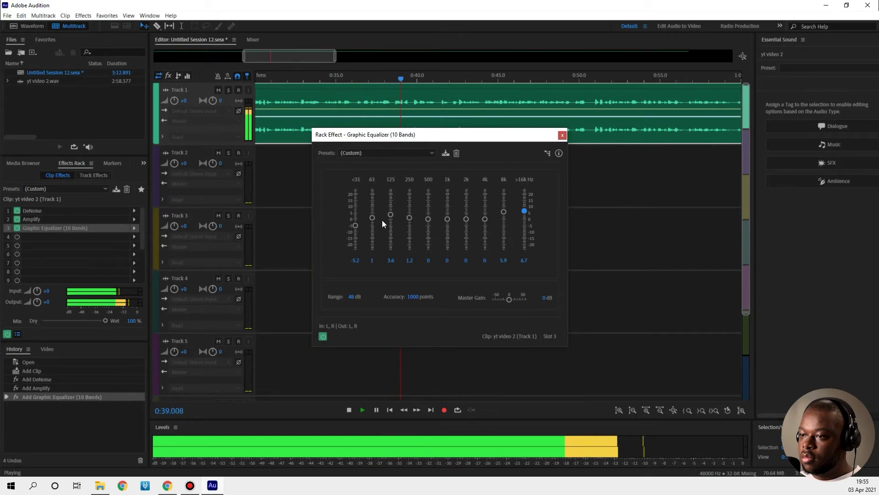
pyautogui.click(562, 135)
pyautogui.press('space')
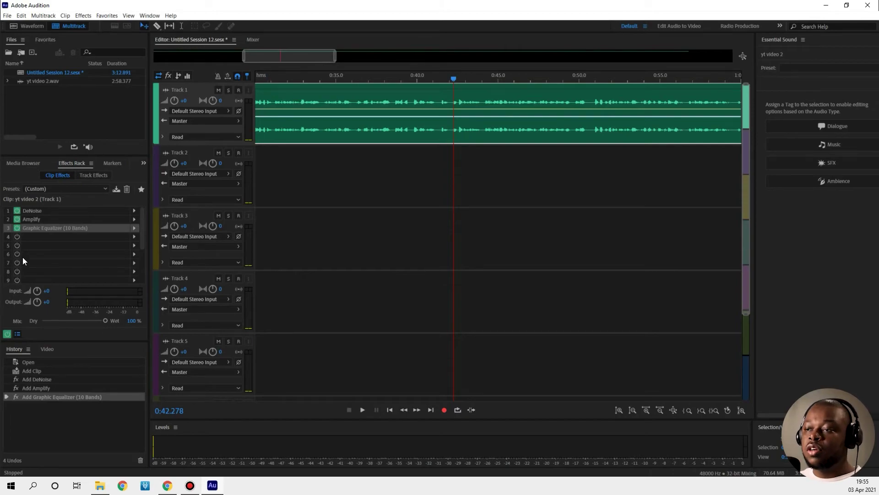
pyautogui.press('space')
pyautogui.click(16, 211)
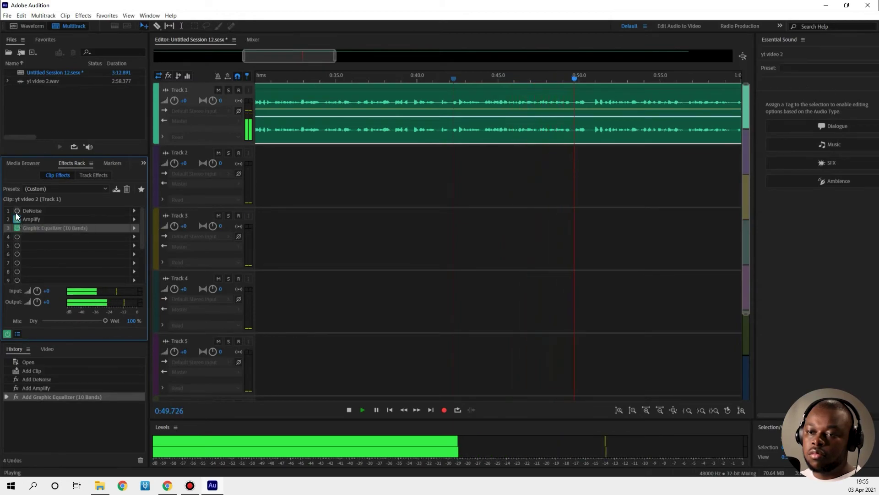
pyautogui.click(17, 211)
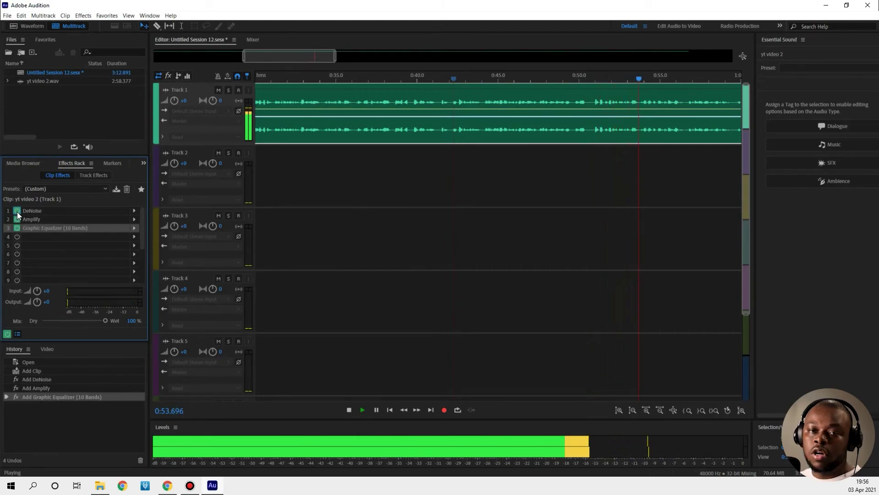
pyautogui.press('space')
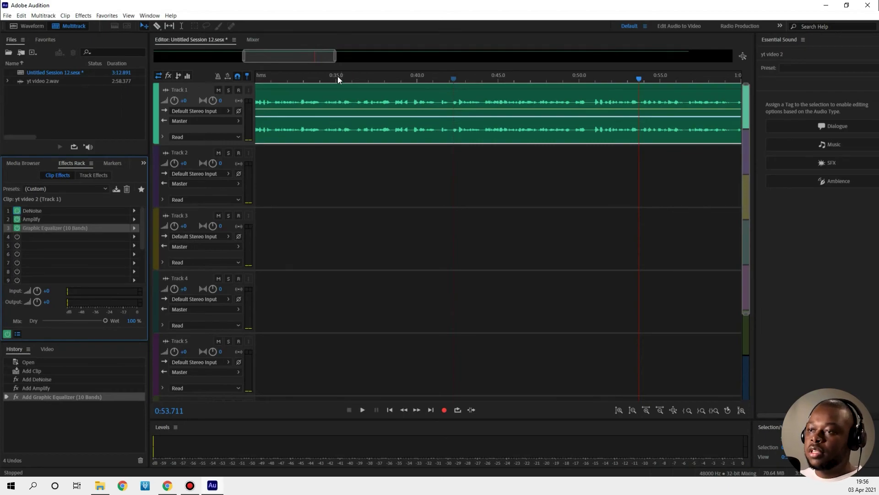
pyautogui.click(334, 77)
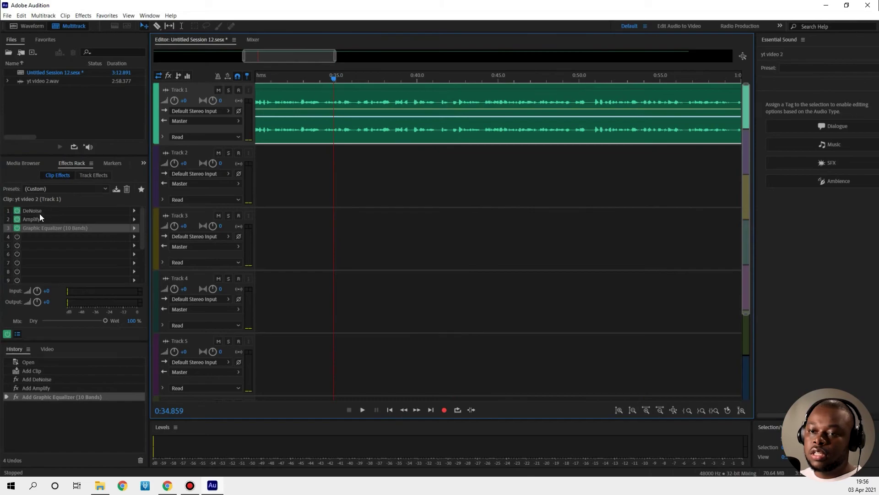
pyautogui.click(17, 210)
pyautogui.press('space')
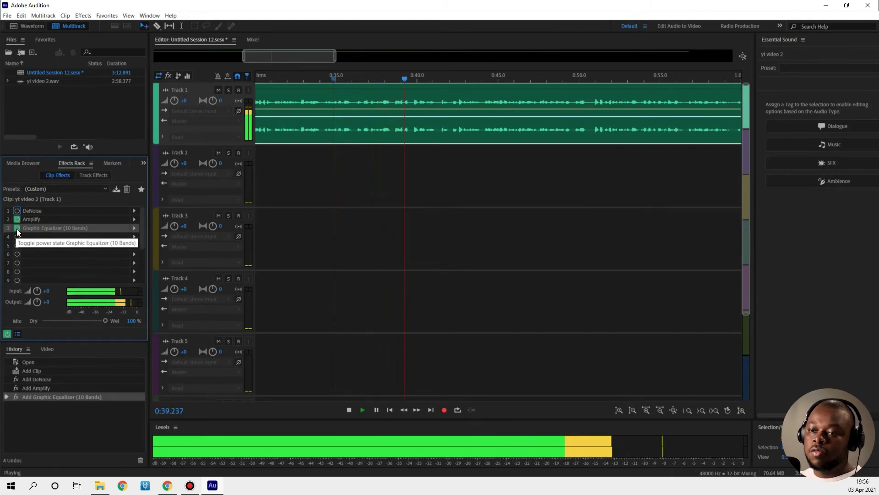
pyautogui.click(17, 228)
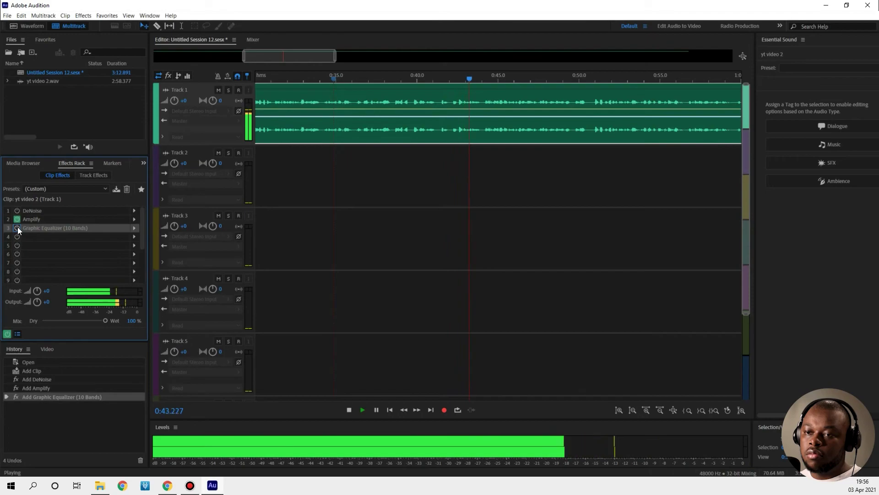
pyautogui.click(17, 228)
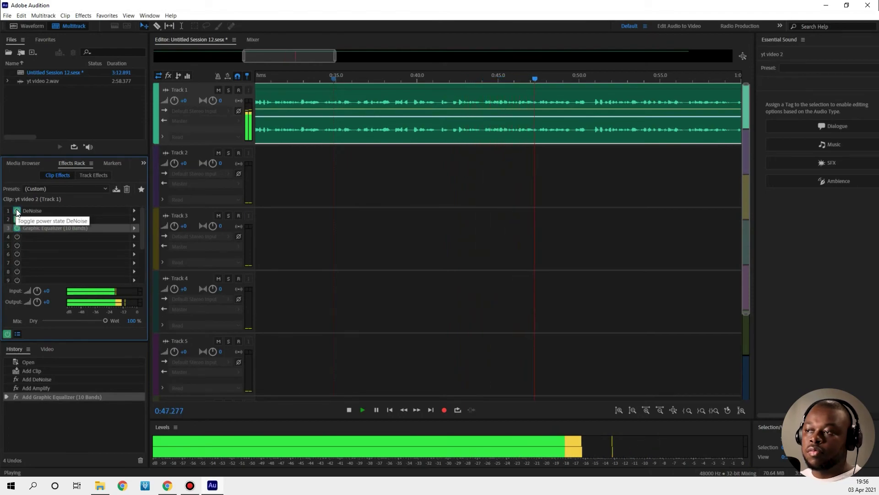
pyautogui.press('space')
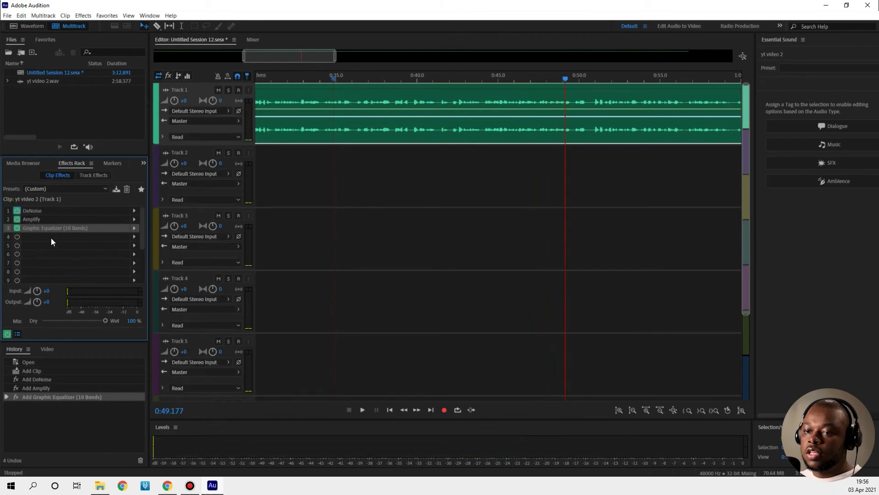